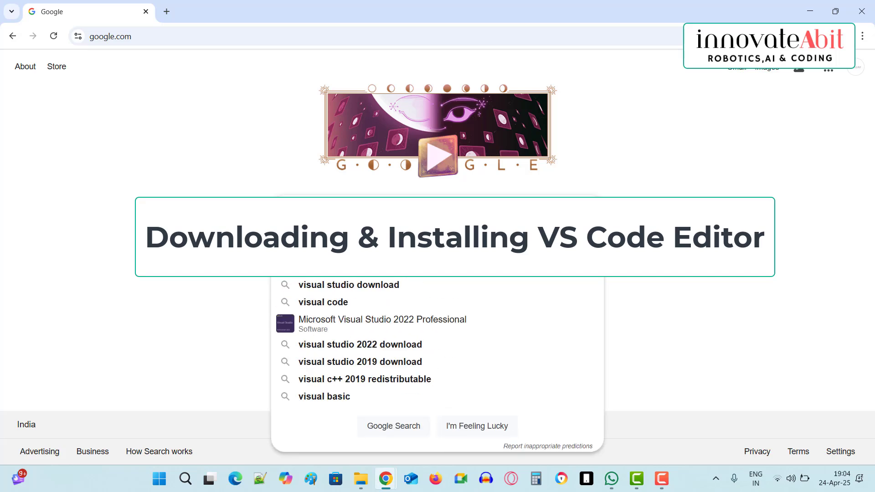
Search Google for visual studio code, open its official website and download the Windows installer.
click(351, 234)
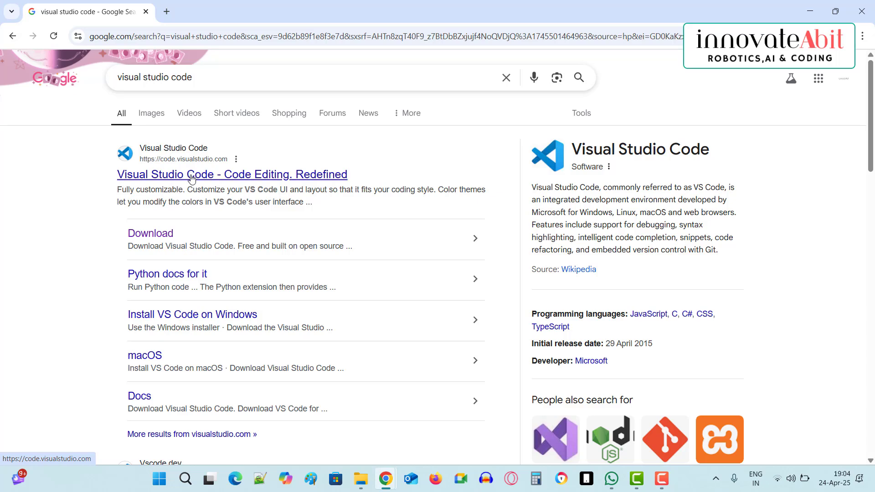
click(191, 178)
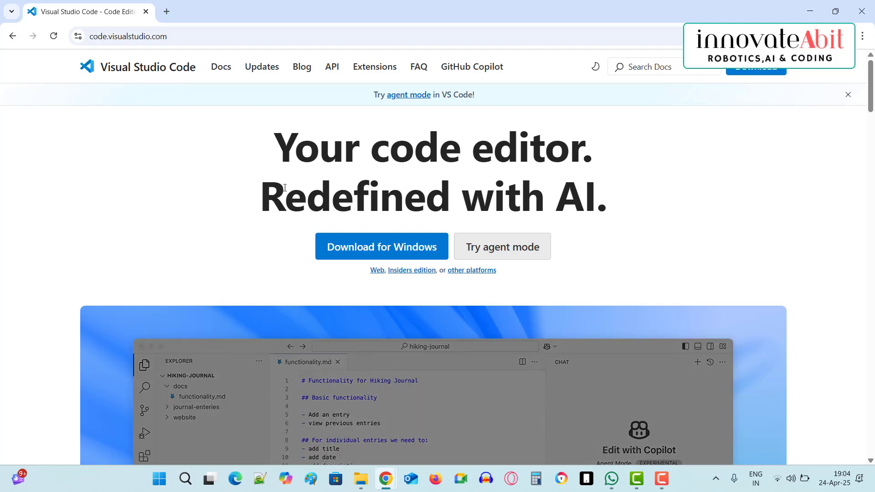
drag(274, 146, 574, 177)
click(464, 141)
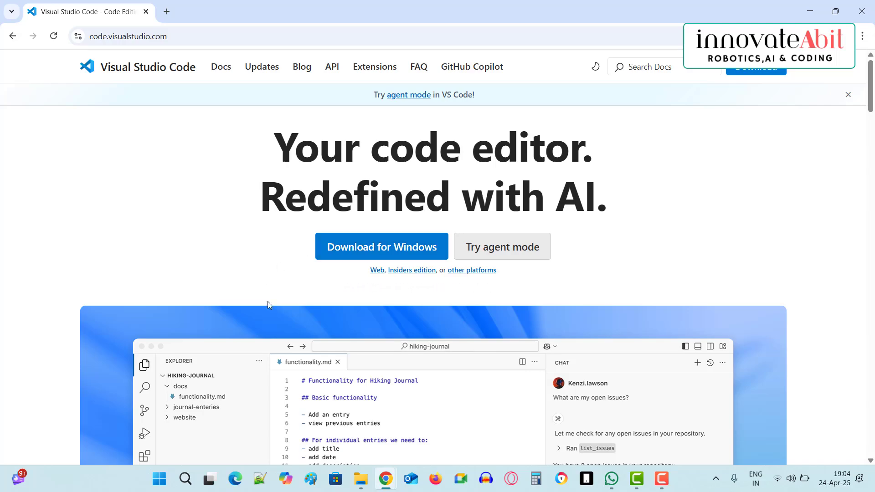
scroll(268, 301, down, 7)
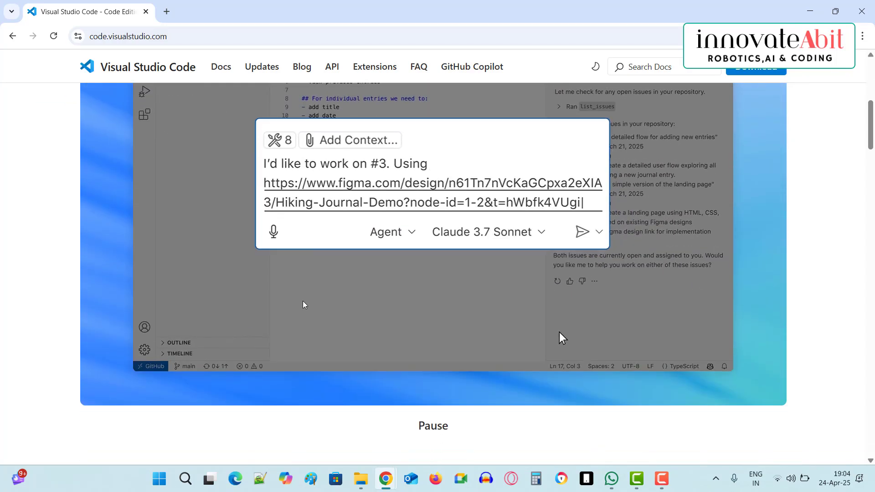
scroll(302, 302, down, 12)
scroll(337, 350, up, 19)
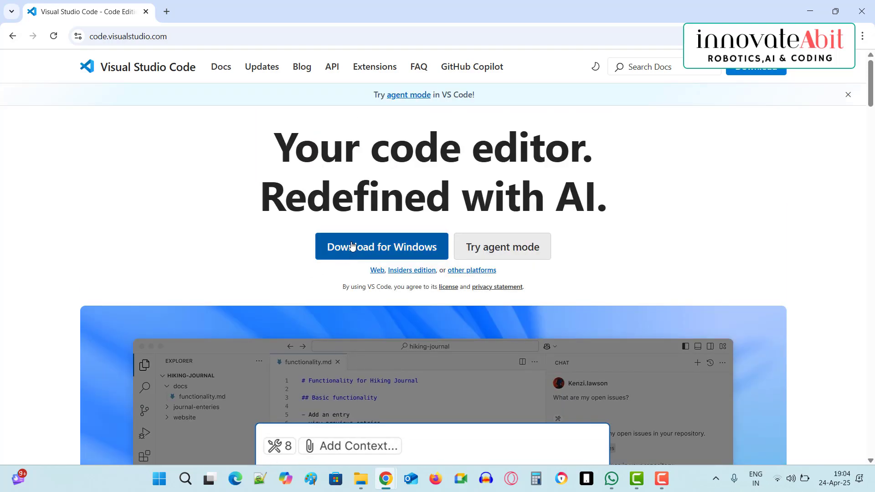
click(352, 246)
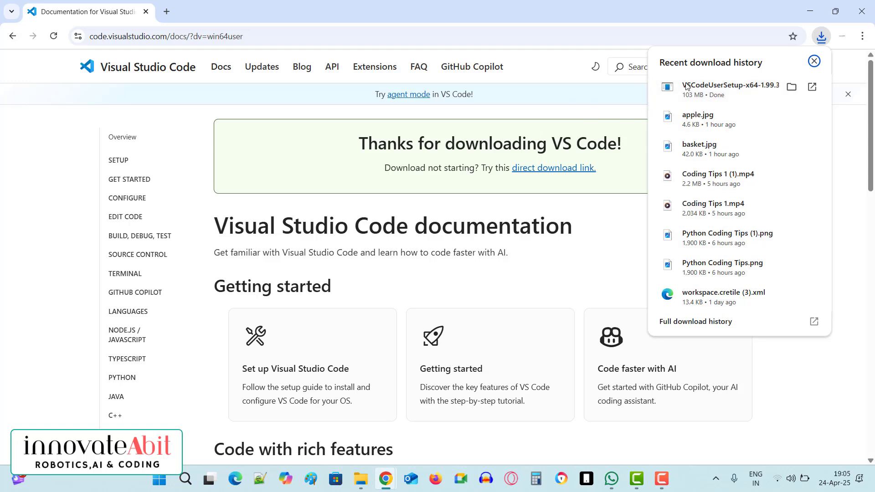
Show the downloaded VSCodeUserSetup-x64-1.99.3.exe in its folder, launch it and minimise the folder window.
click(792, 87)
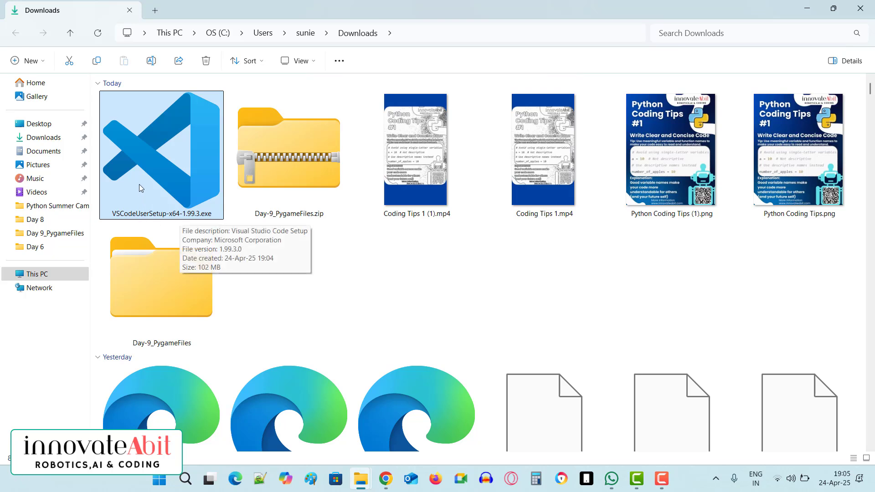
double_click(186, 179)
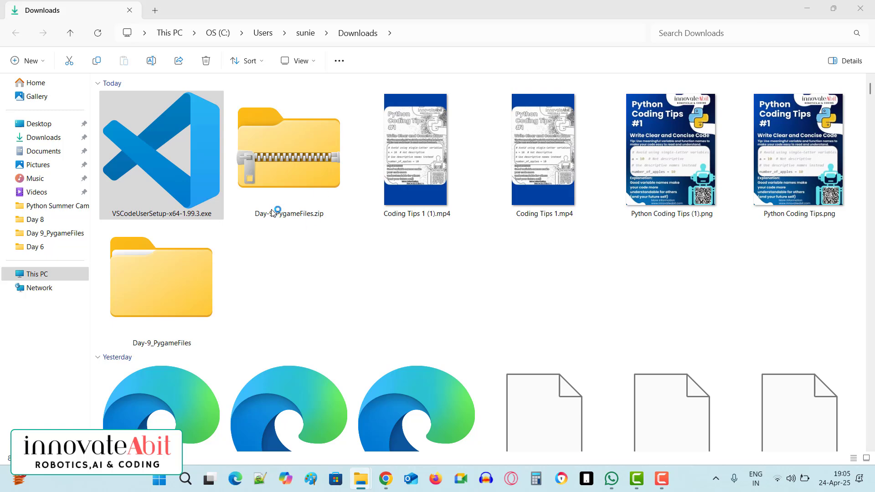
click(810, 9)
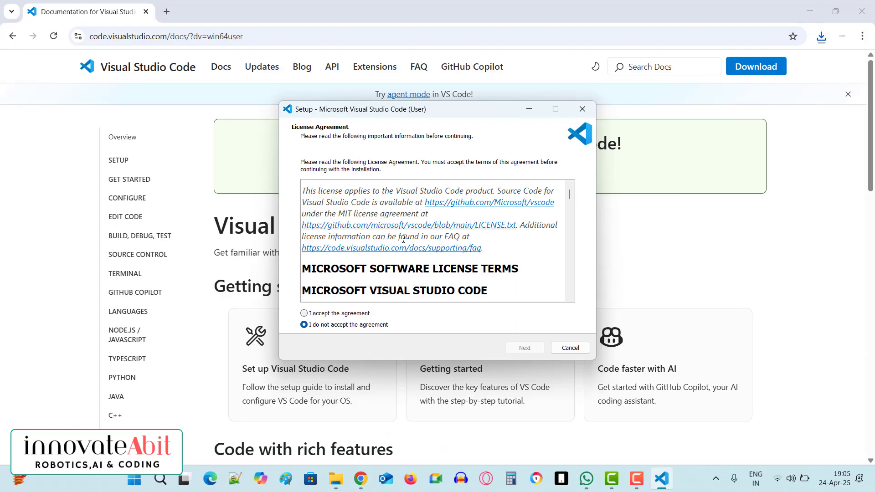
Accept the license agreement in the Visual Studio Code setup and continue to the additional tasks.
drag(372, 114, 345, 104)
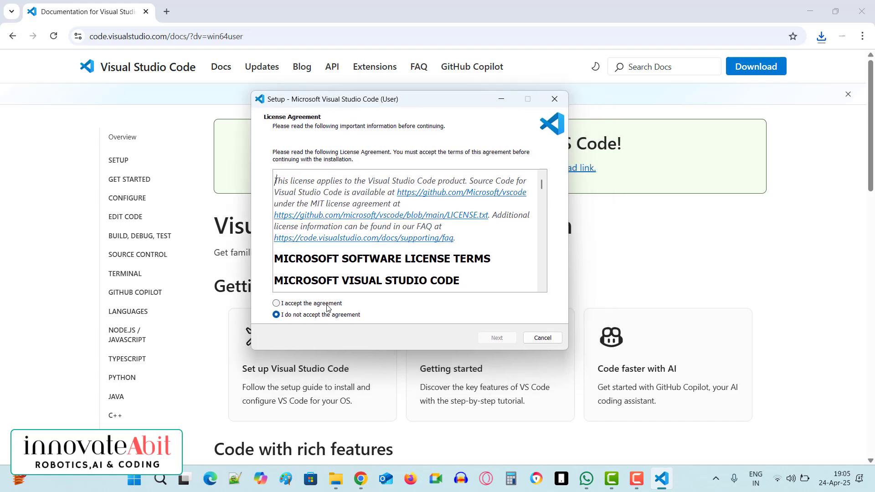
click(277, 304)
scroll(477, 223, down, 15)
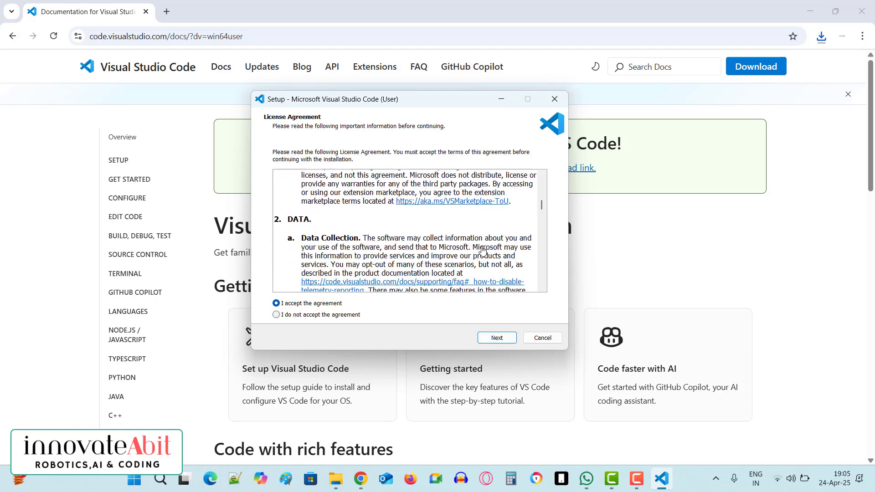
scroll(476, 267, down, 10)
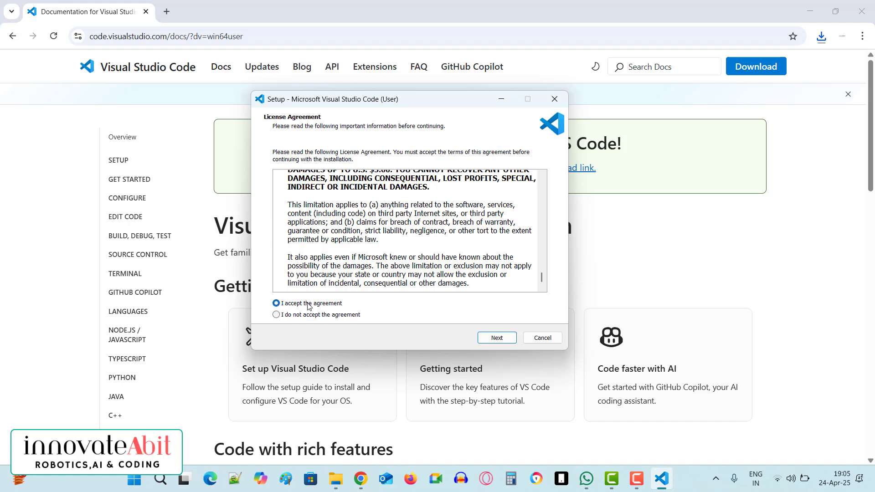
click(488, 339)
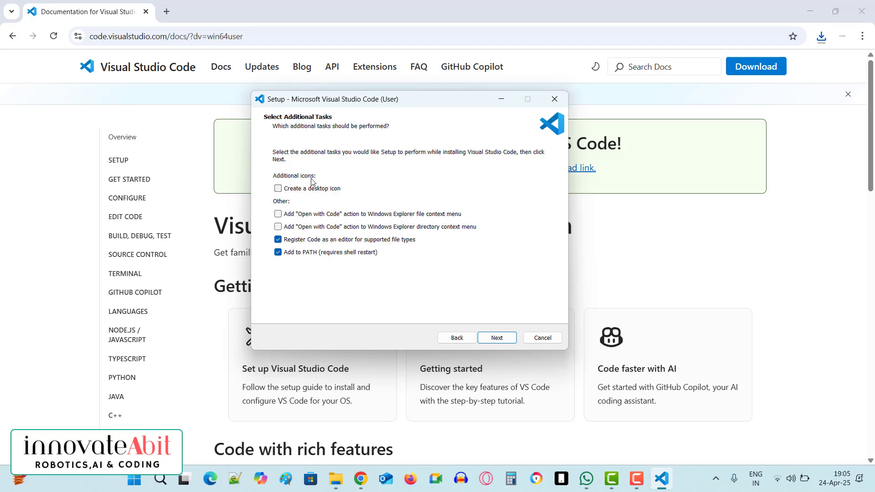
Install Visual Studio Code with a desktop icon as an additional task, and finish setup with the editor launching.
click(279, 190)
click(278, 189)
click(500, 339)
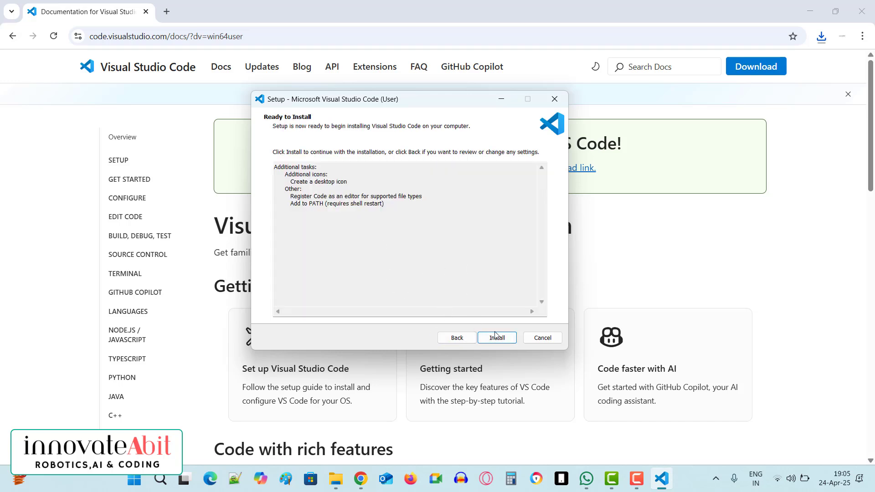
click(497, 340)
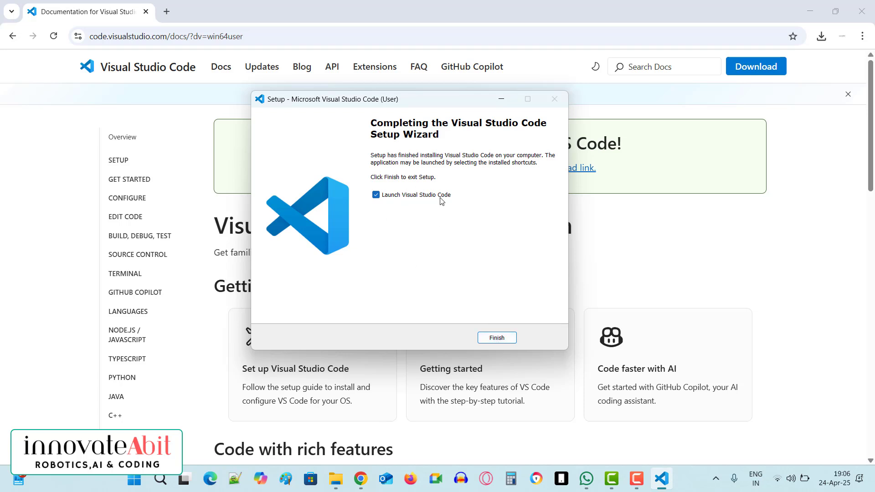
click(496, 338)
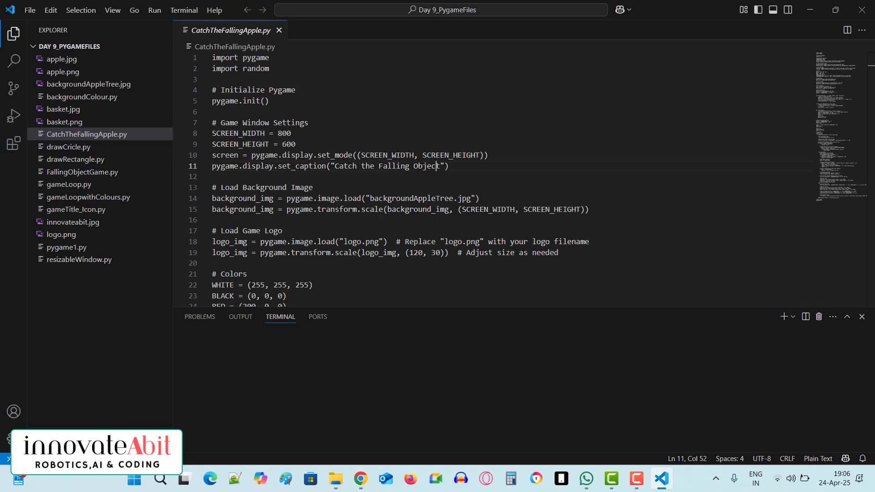
Close the open CatchTheFallingApple.py file.
click(313, 177)
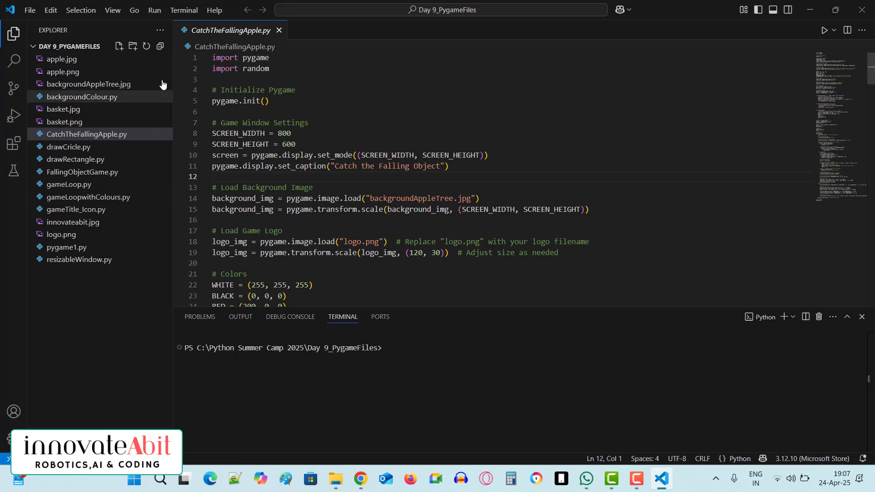
key(ctrl+w)
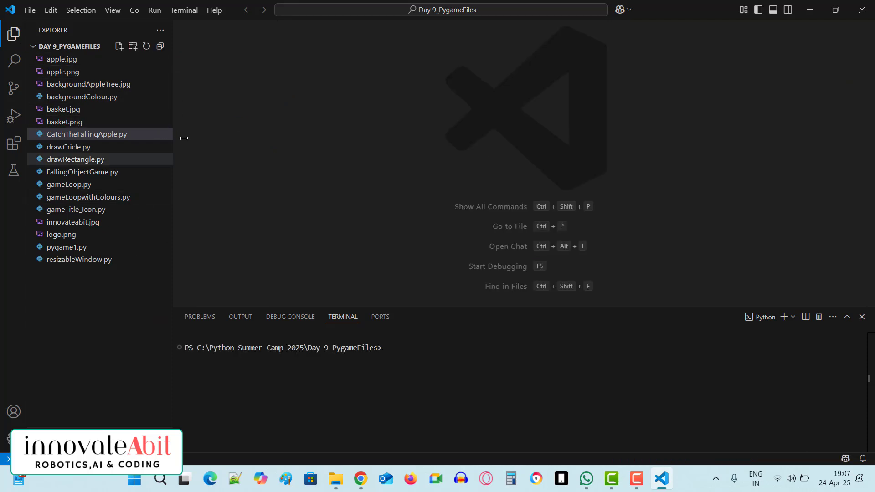
click(31, 11)
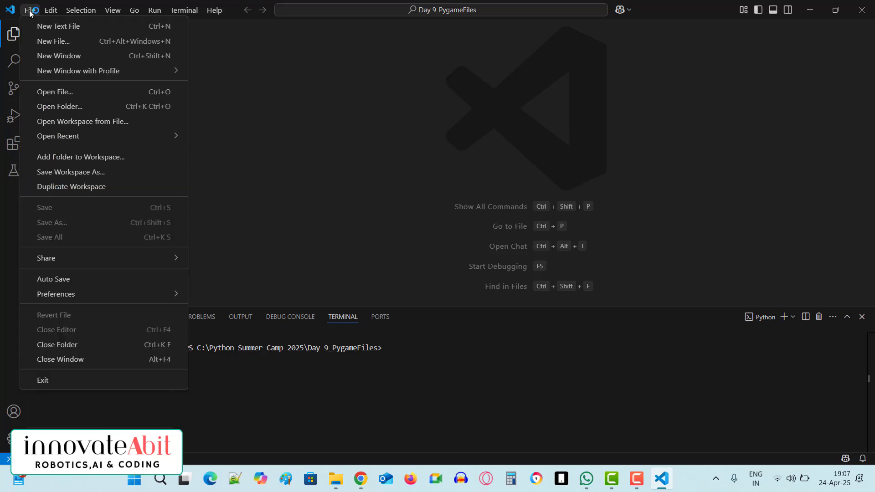
click(73, 30)
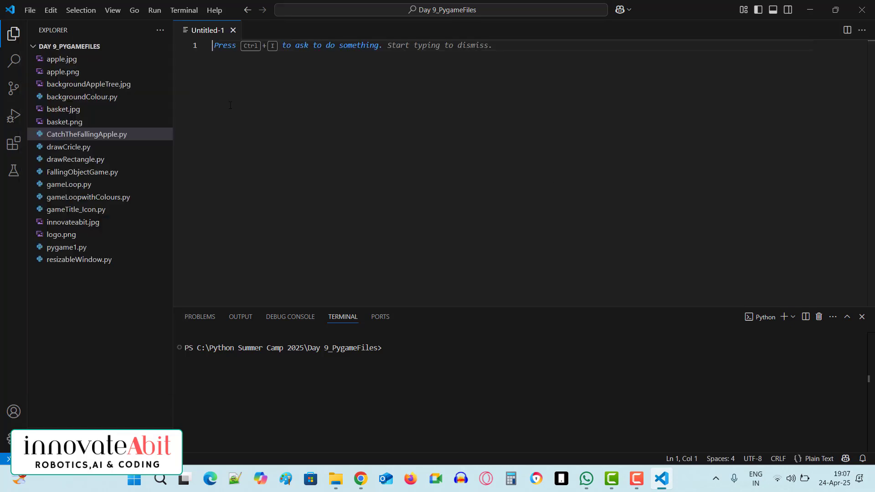
click(232, 30)
Create a new file named helloWorld.py in the Day 9_PygameFiles folder.
click(31, 11)
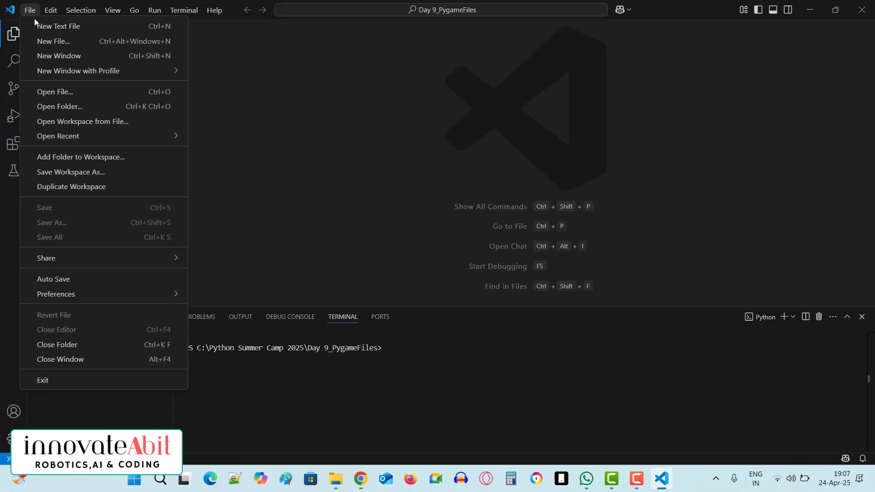
click(66, 44)
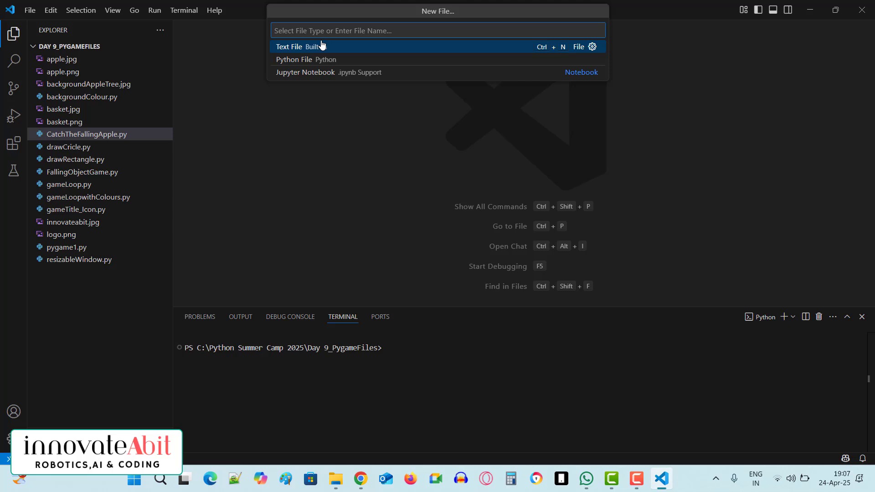
text(he)
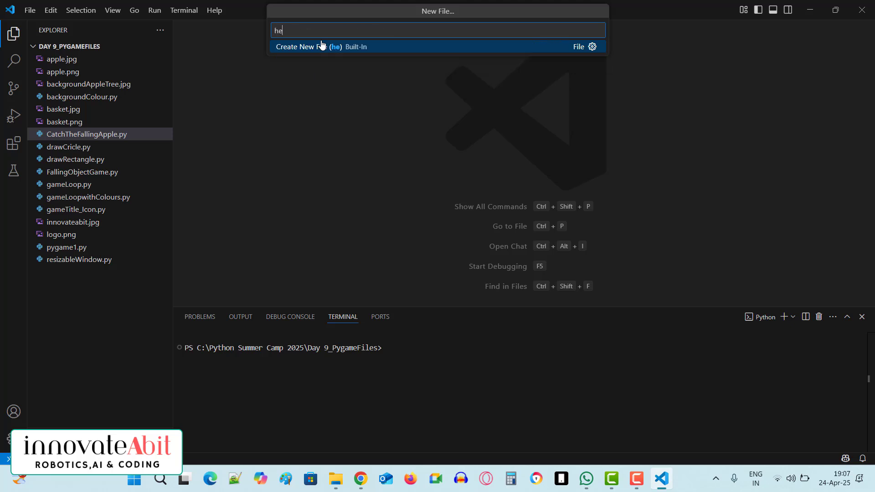
text(lloWorld.py)
click(366, 46)
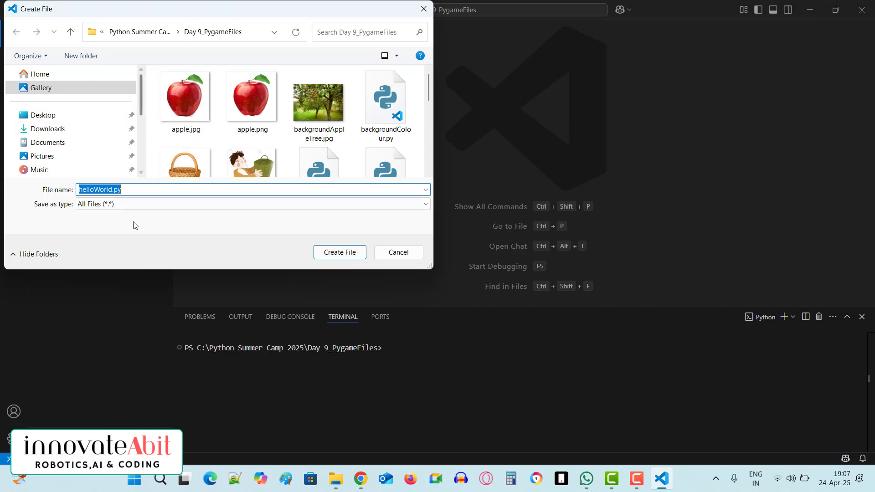
click(333, 253)
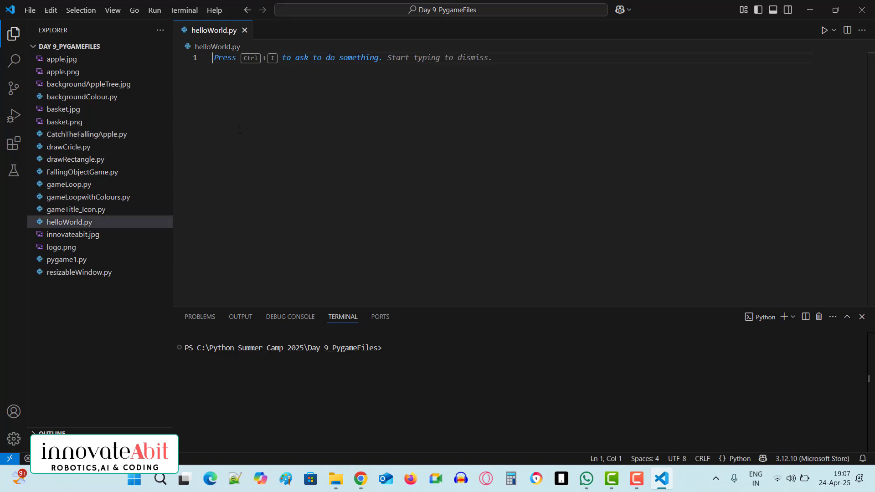
Write the first two lines of helloWorld.py, assigning 5 to a and 8 to b.
text(a)
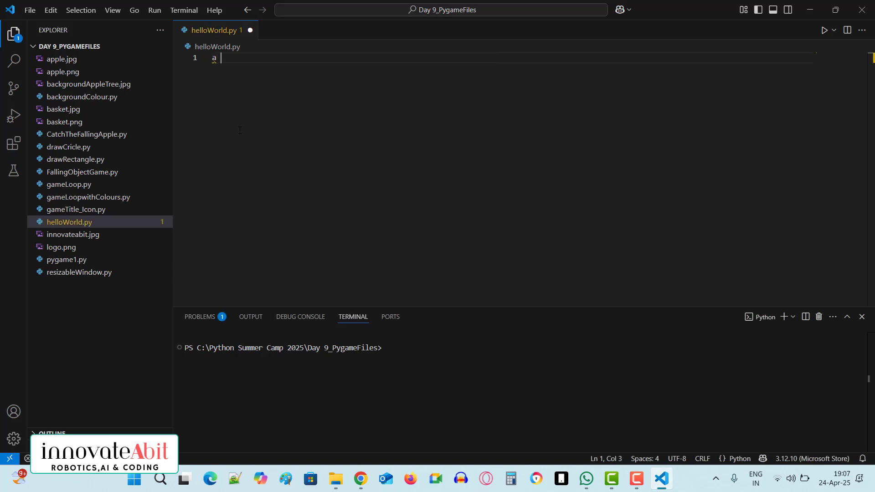
text( = 5)
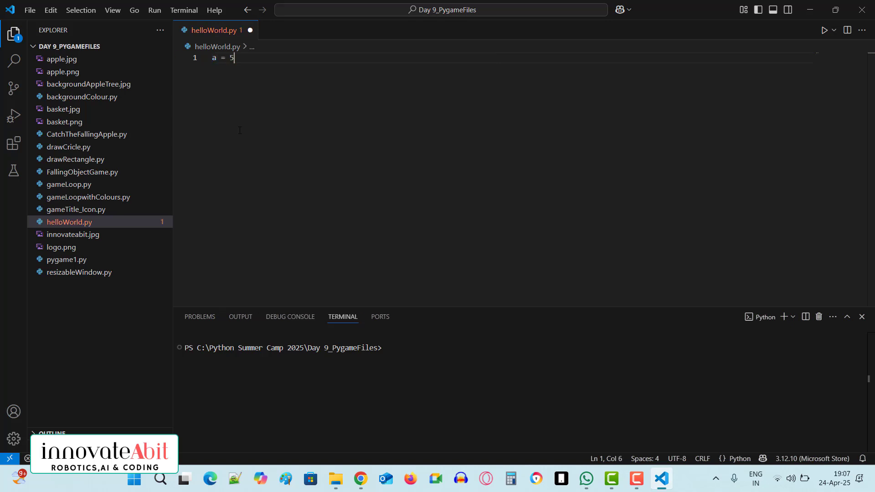
key(Return)
text(b)
text(=8)
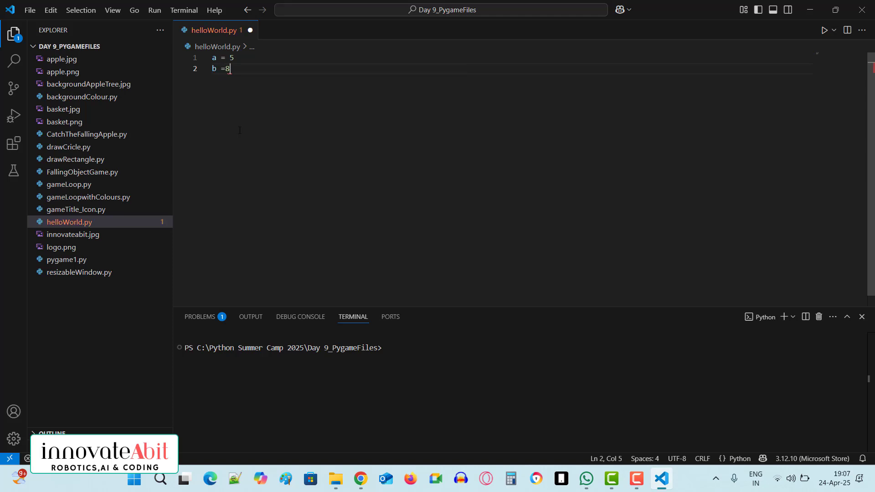
Add the lines c = a+b and print(c) to helloWorld.py.
key(Return)
text(c = a+b)
key(Escape)
key(Return)
text(prin)
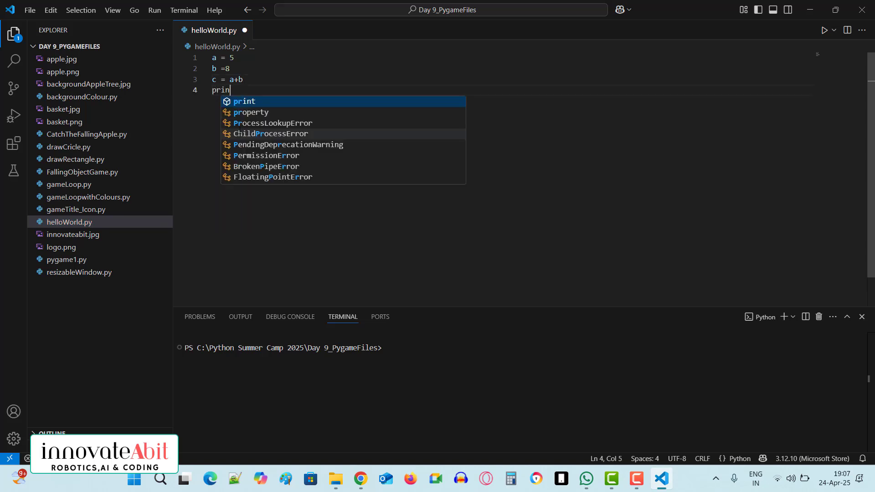
text(t(c)
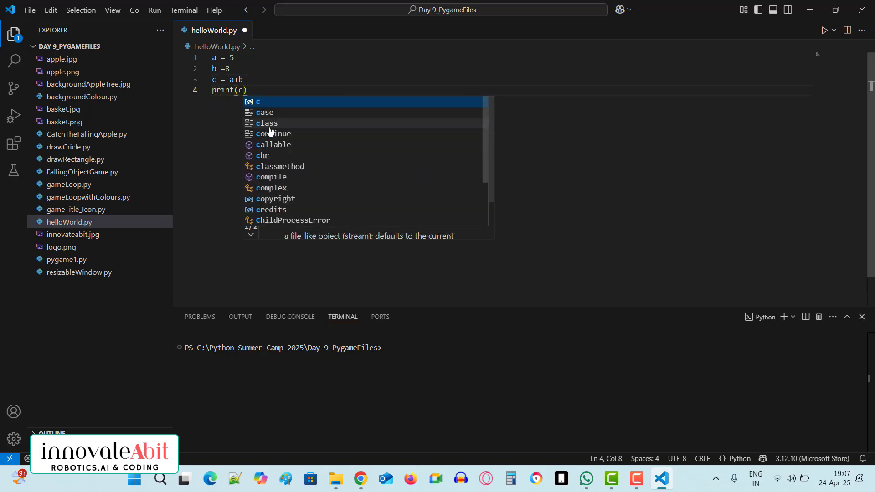
click(295, 82)
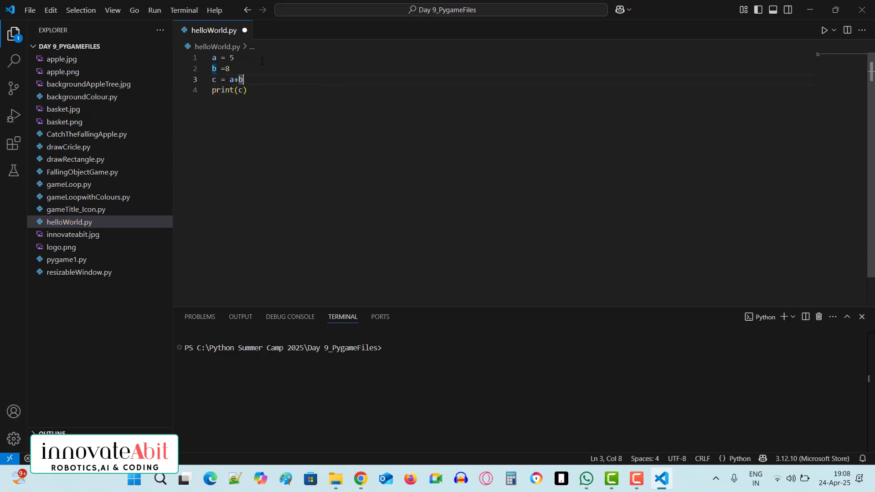
Run helloWorld.py and highlight the printed output in the terminal.
click(824, 30)
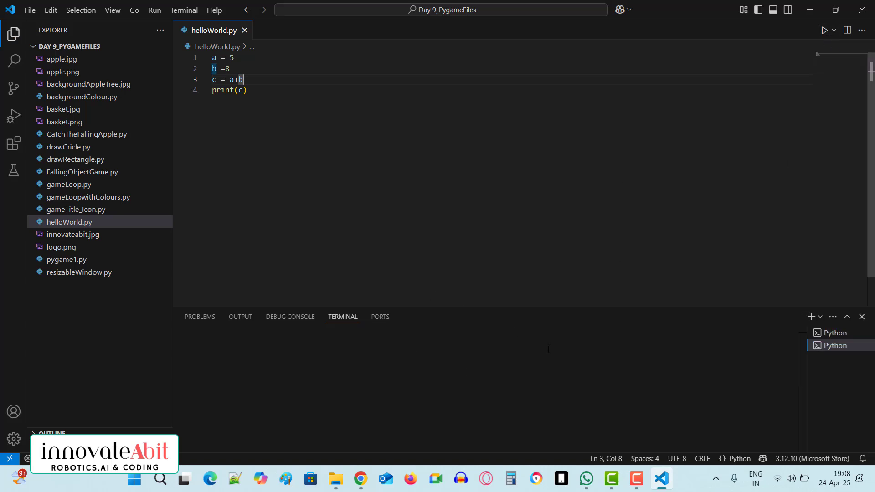
drag(210, 358, 186, 356)
click(214, 359)
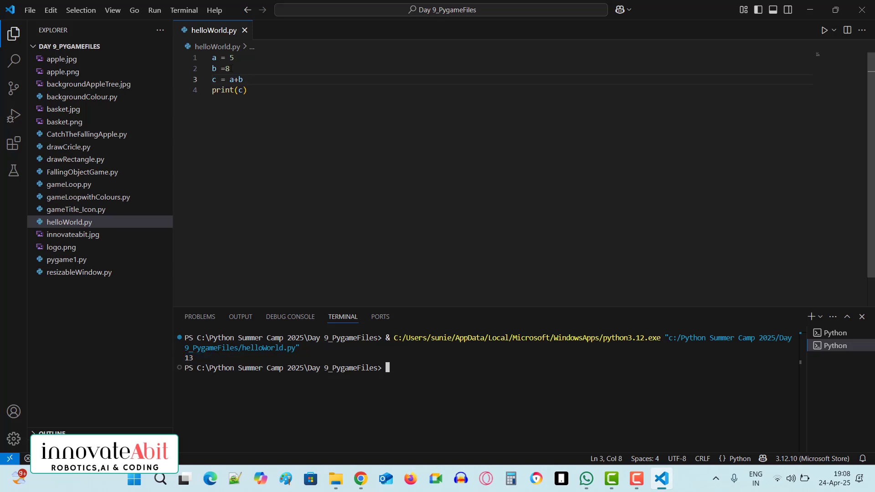
drag(201, 358, 191, 357)
click(323, 175)
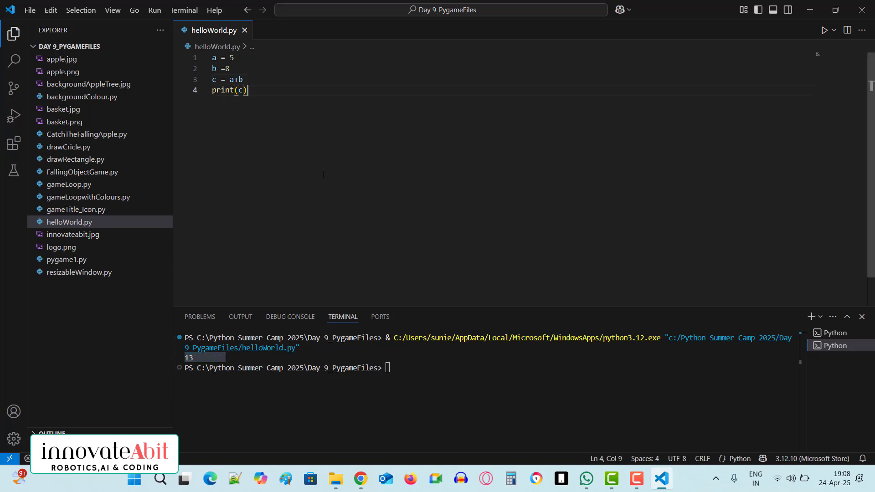